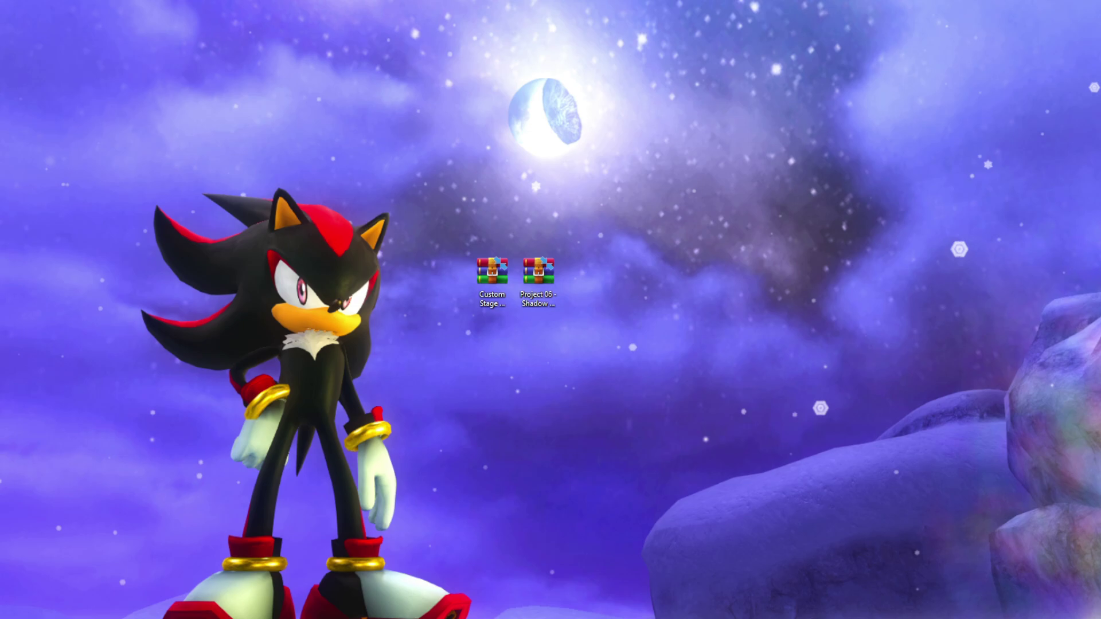
- Open the Project 06 Shadow Release archive in WinRAR and dismiss the license reminder
click(539, 271)
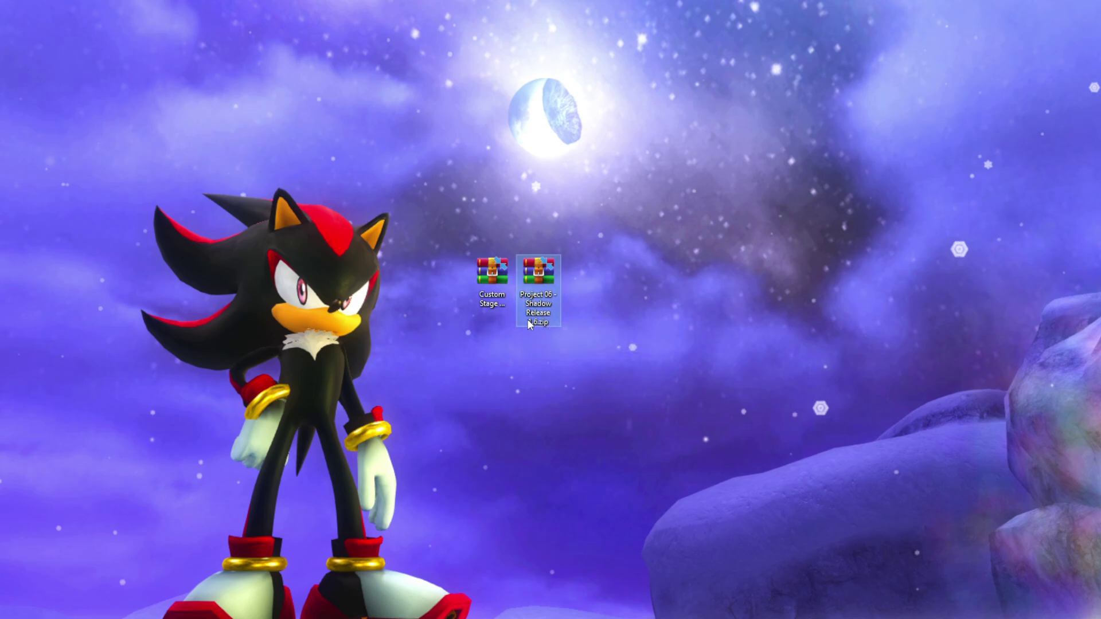
click(498, 272)
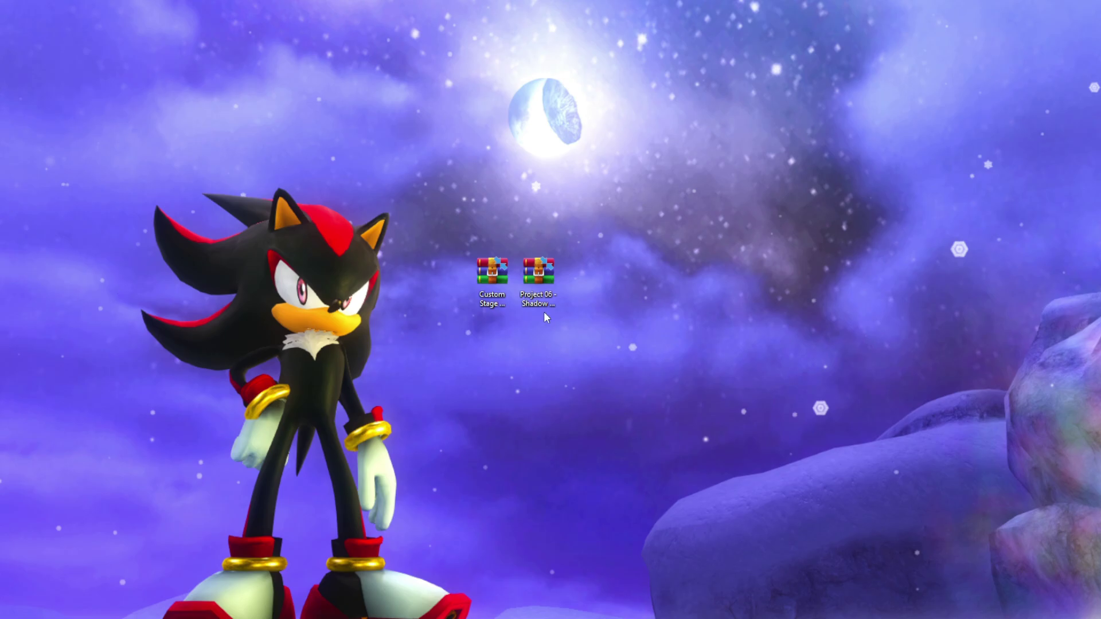
double_click(548, 289)
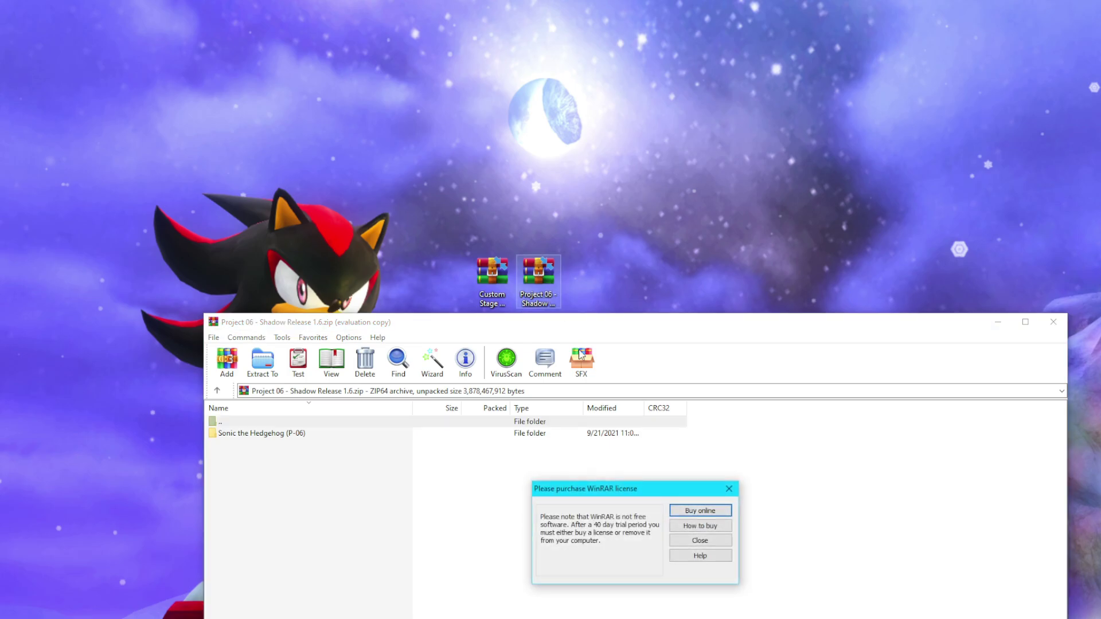
click(724, 489)
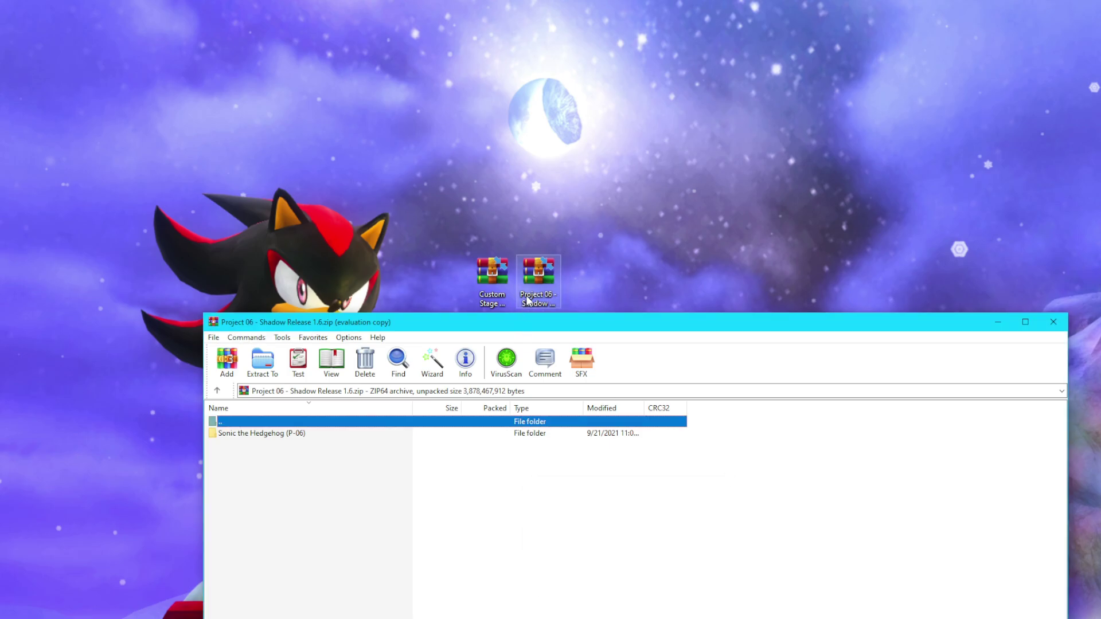
- Extract the Sonic the Hedgehog (P-06) folder onto the desktop
click(256, 436)
drag(255, 437, 541, 303)
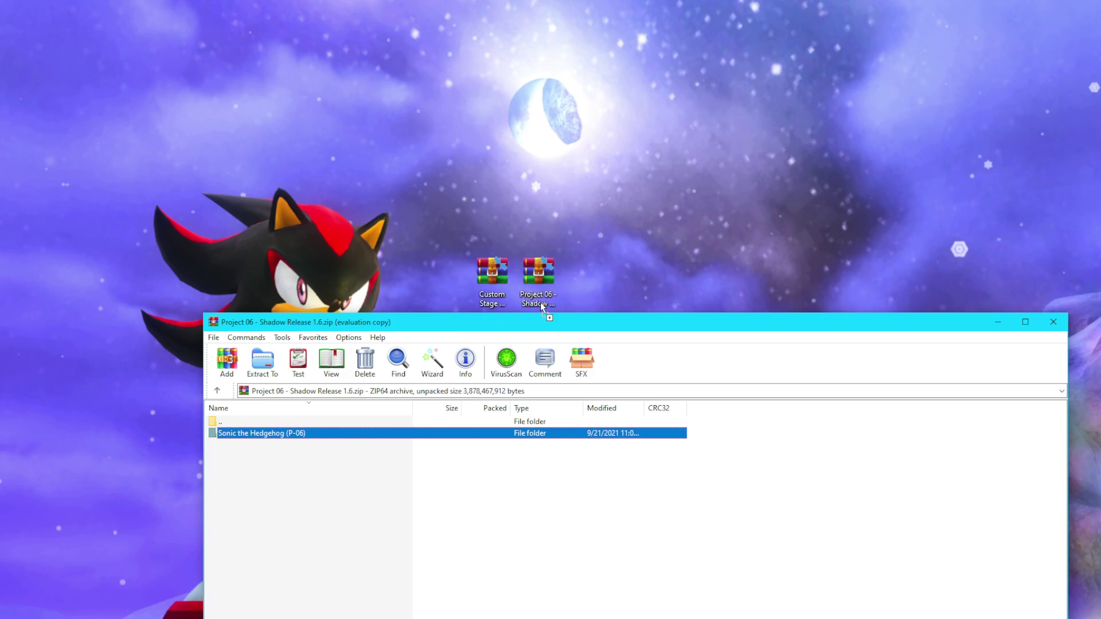
drag(535, 200, 535, 201)
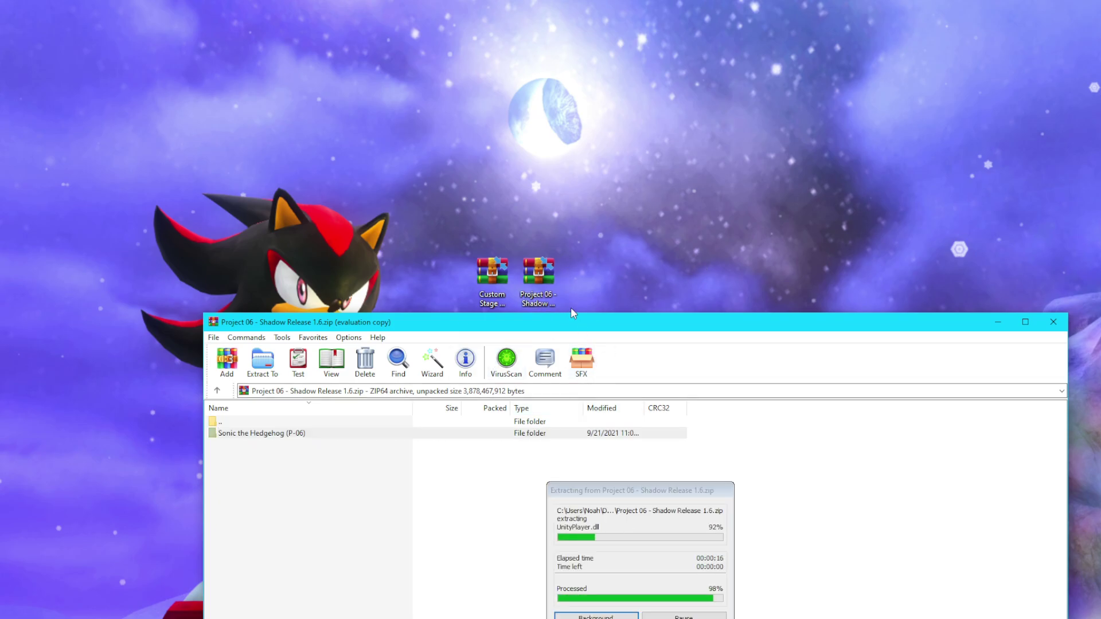
mouse_move(559, 178)
mouse_down()
mouse_move(558, 241)
mouse_move(541, 170)
mouse_up()
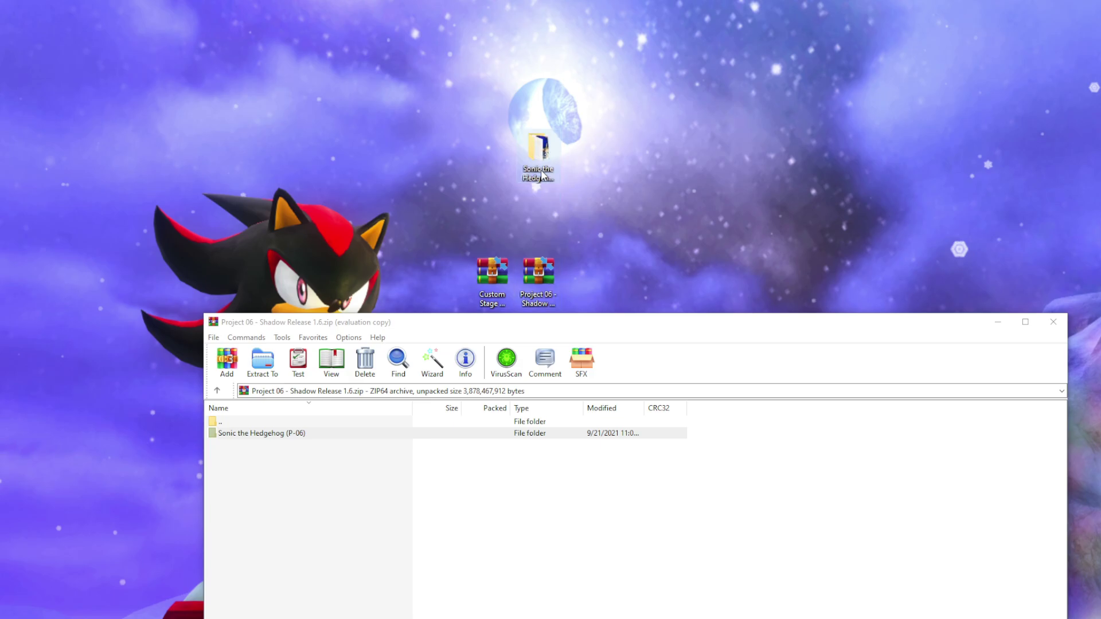
- Open the extracted P-06 folder in Explorer and close the Project 06 archive window
double_click(542, 170)
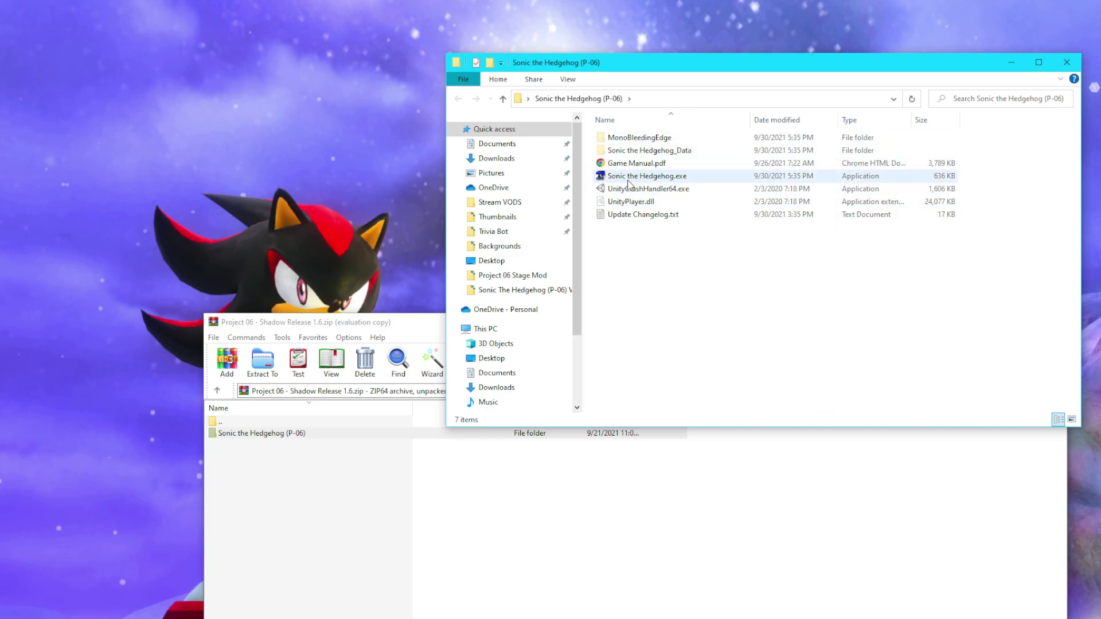
click(582, 529)
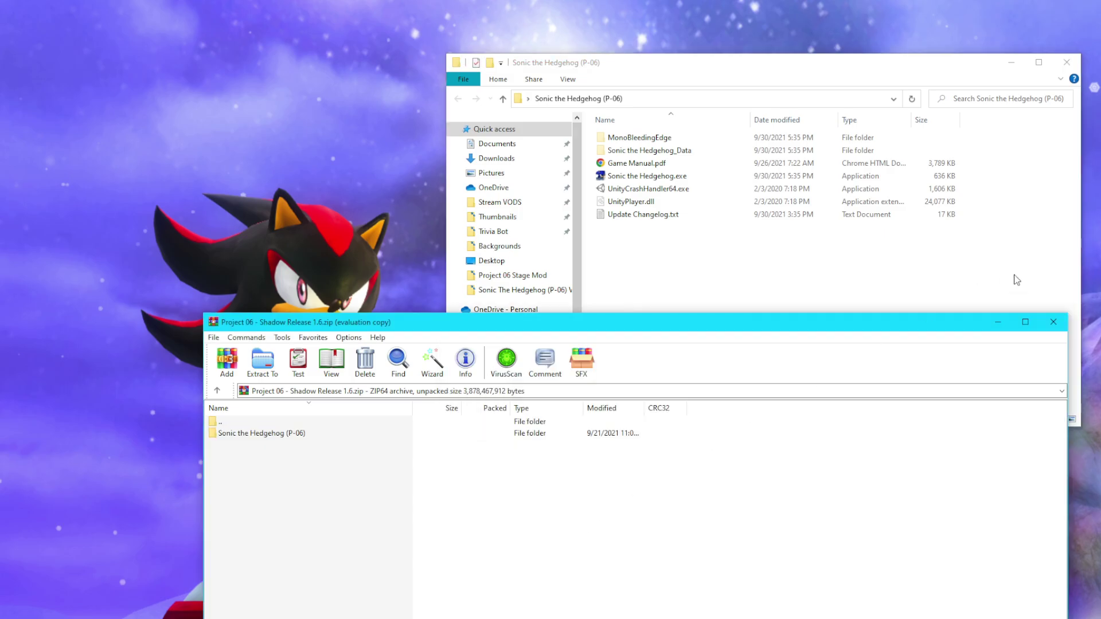
click(1054, 322)
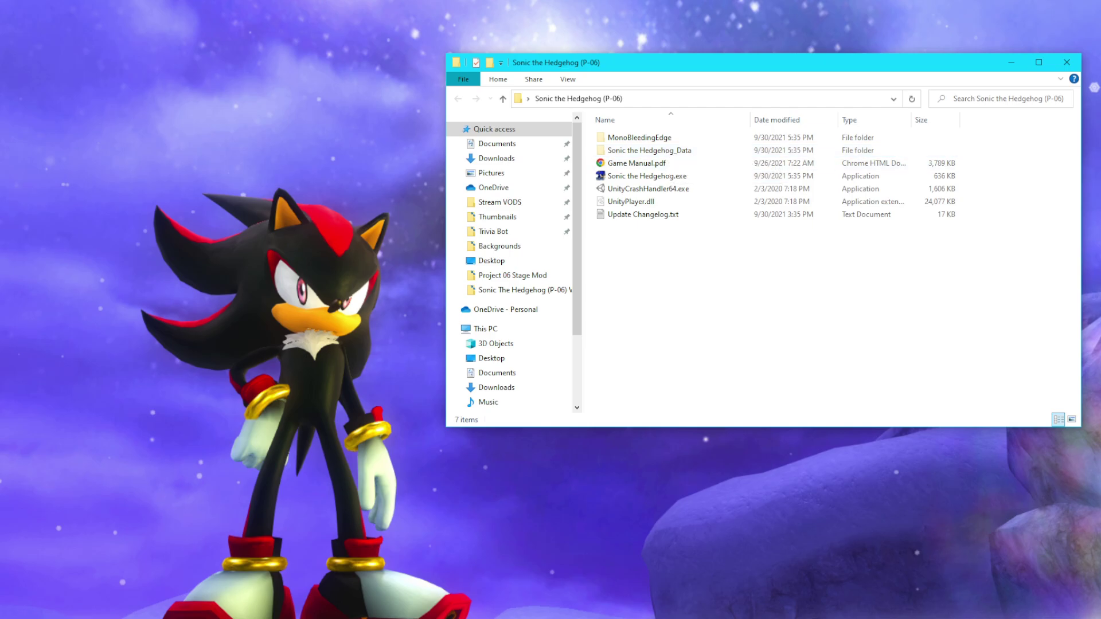
- Move the Sonic the Hedgehog (P-06) Explorer window to the top right
click(803, 176)
mouse_move(860, 68)
mouse_down()
mouse_move(755, 288)
mouse_move(762, 251)
mouse_move(851, 320)
mouse_move(831, 131)
mouse_up()
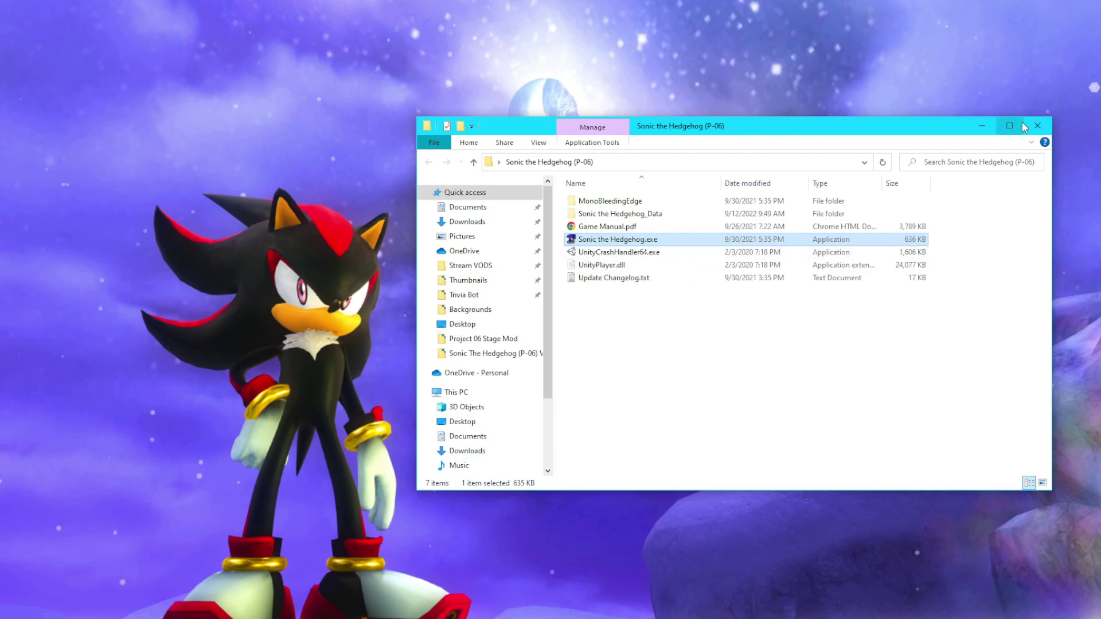
mouse_move(834, 132)
mouse_down()
mouse_move(898, 19)
mouse_move(982, 38)
mouse_up()
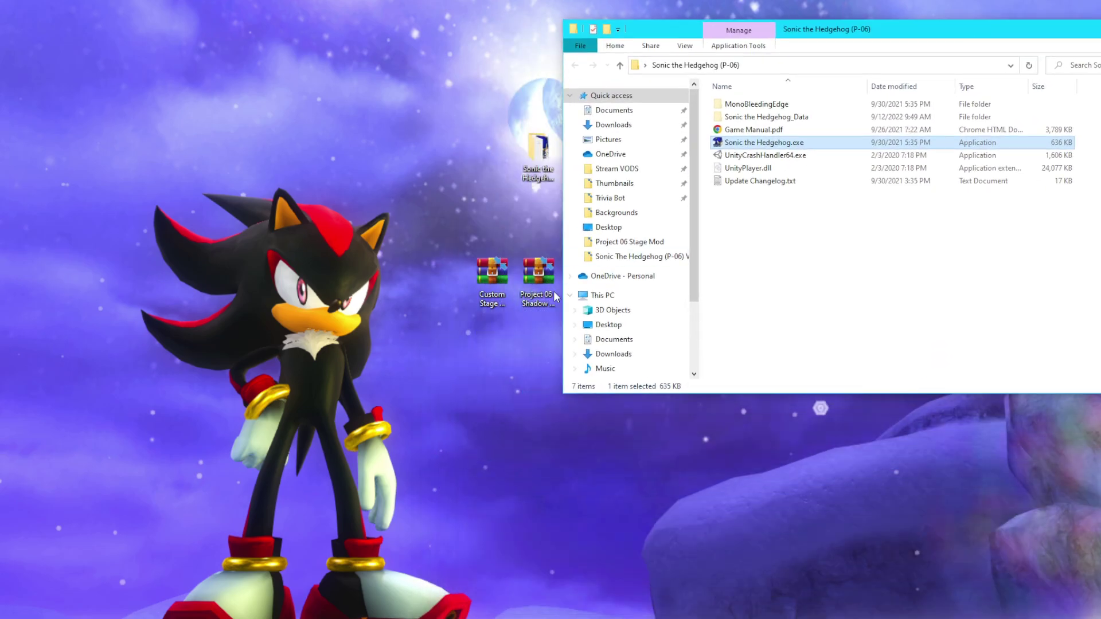
- Copy everything in Custom Stage Menu.7z, including MelonLoader, Mods, UserLibs and version.dll, into the P-06 folder
click(490, 283)
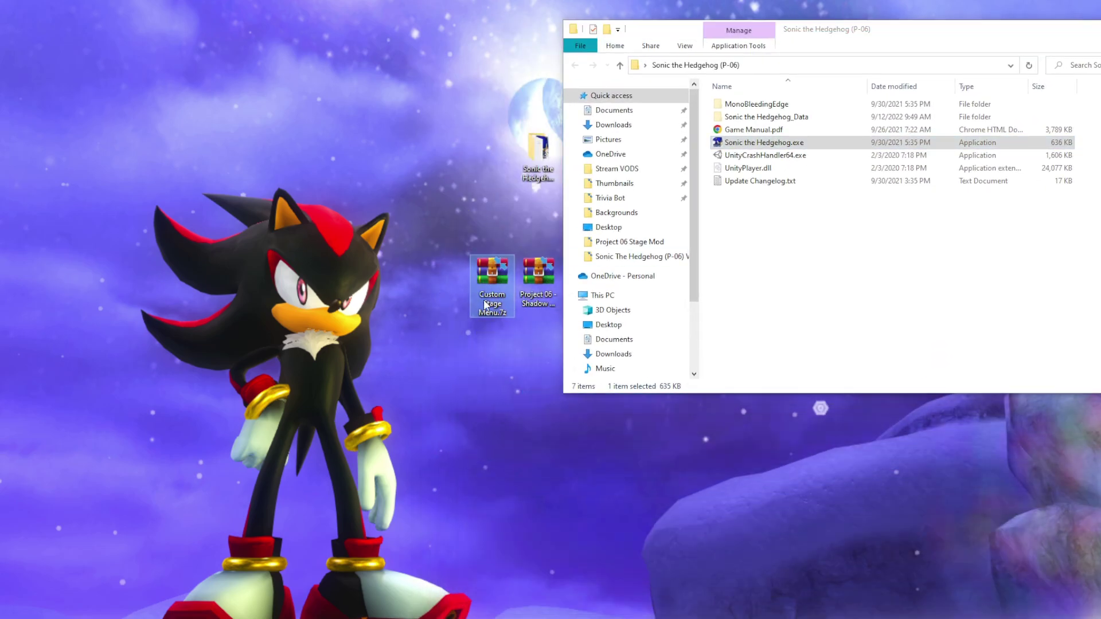
double_click(489, 275)
mouse_move(629, 323)
mouse_down()
mouse_move(580, 288)
mouse_move(467, 285)
mouse_move(464, 269)
mouse_up()
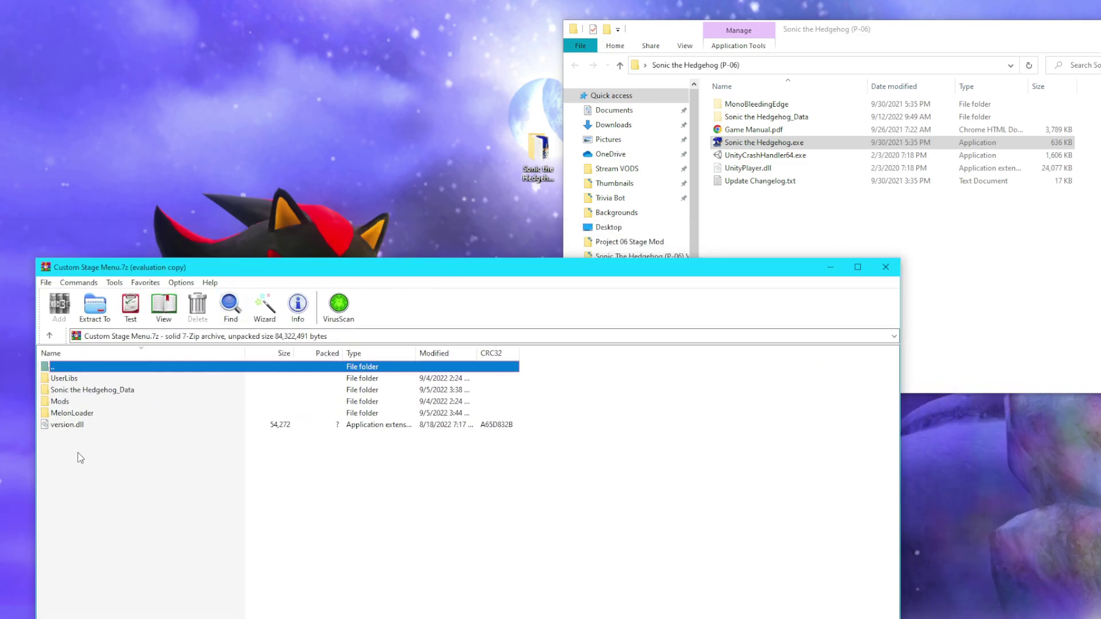
mouse_move(74, 457)
mouse_down()
mouse_move(75, 377)
mouse_move(771, 146)
mouse_up()
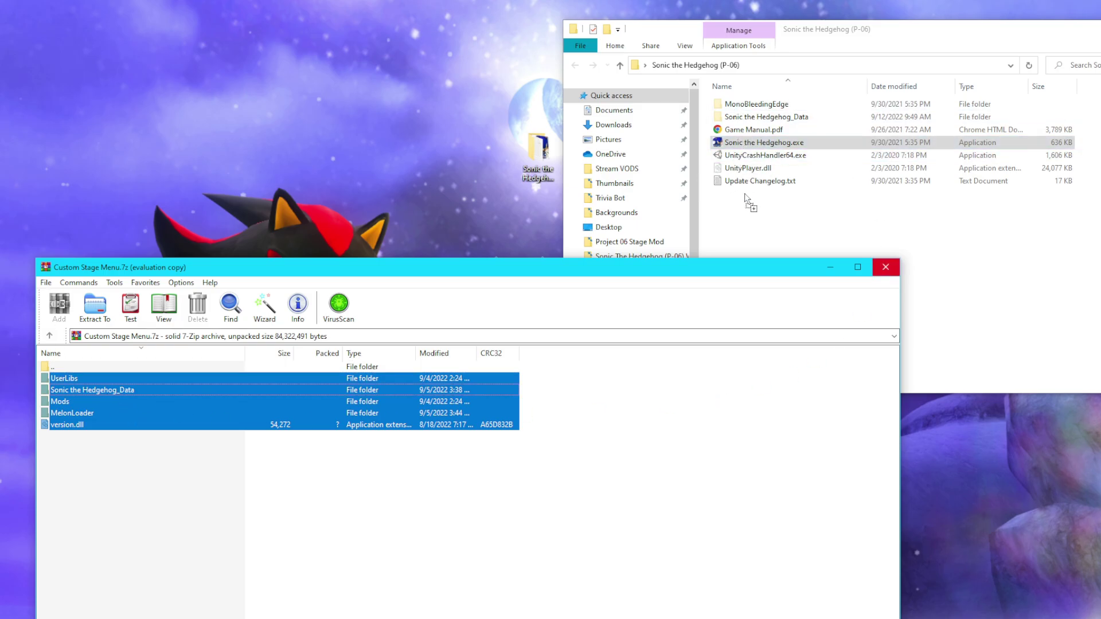
mouse_move(771, 146)
mouse_down()
mouse_move(750, 122)
mouse_move(742, 150)
mouse_move(761, 213)
mouse_move(760, 201)
mouse_up()
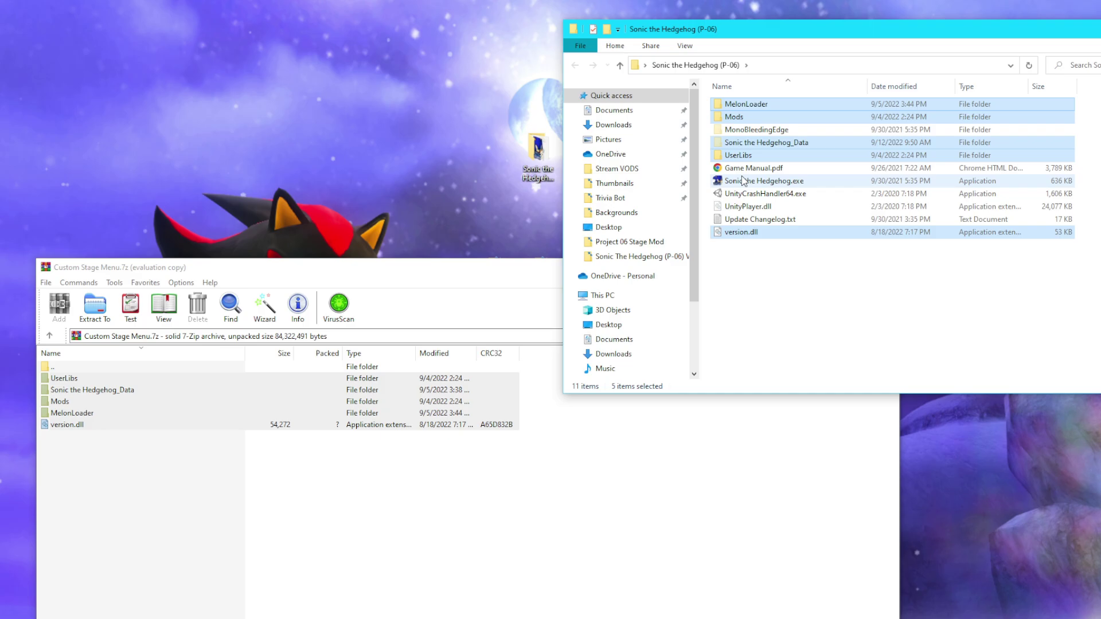
mouse_move(762, 180)
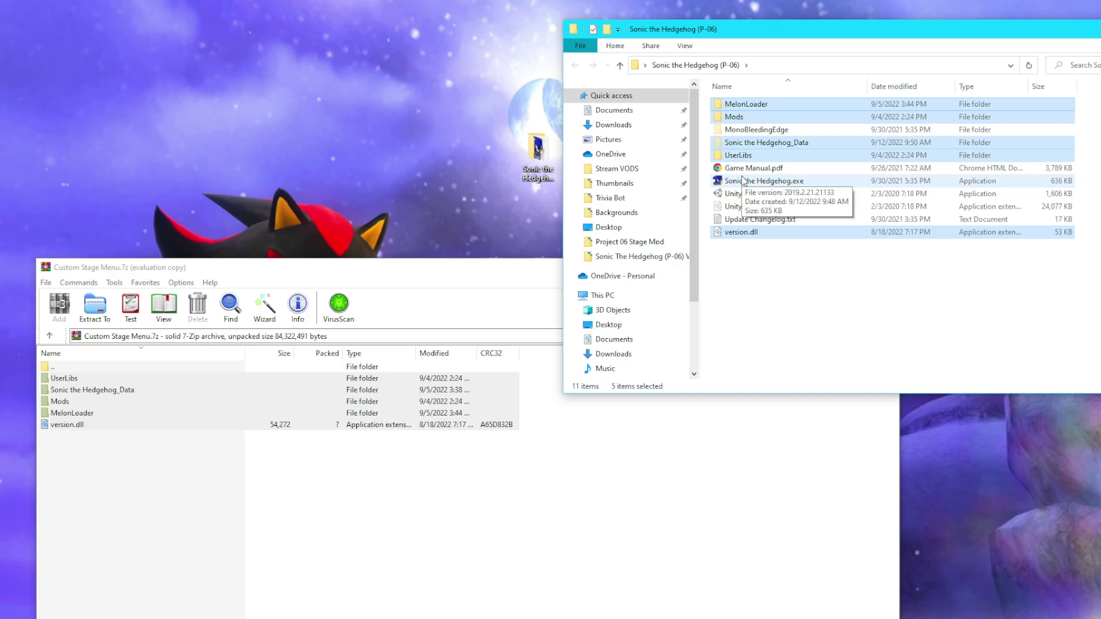
- Launch Sonic the Hedgehog.exe and restart it once the Custom Stage Loader updates to 1.0.4
double_click(744, 181)
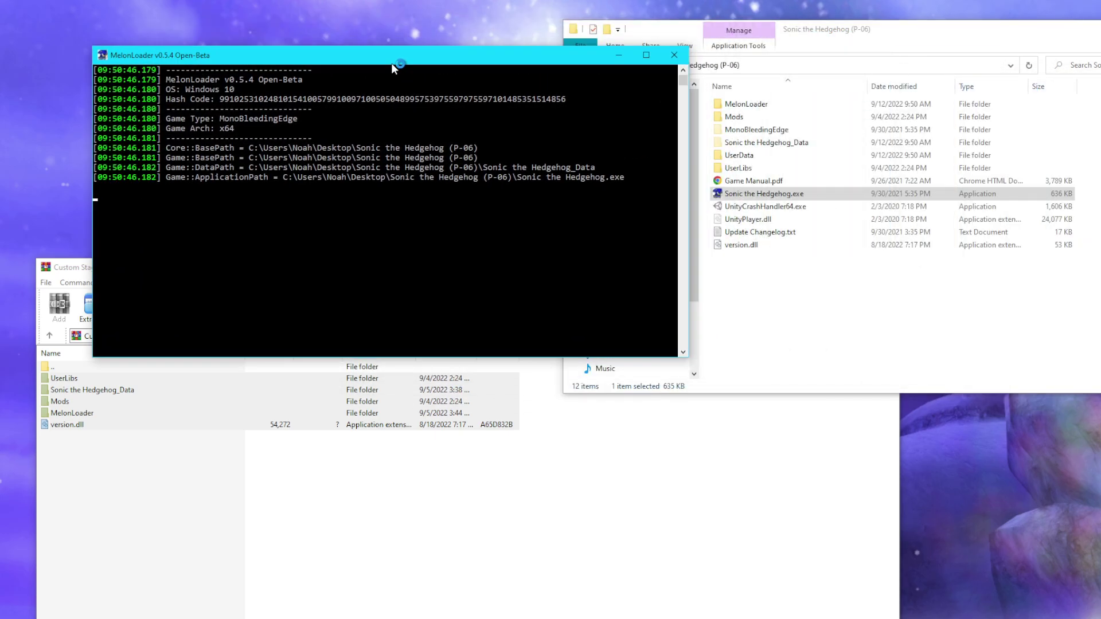
drag(392, 64, 344, 49)
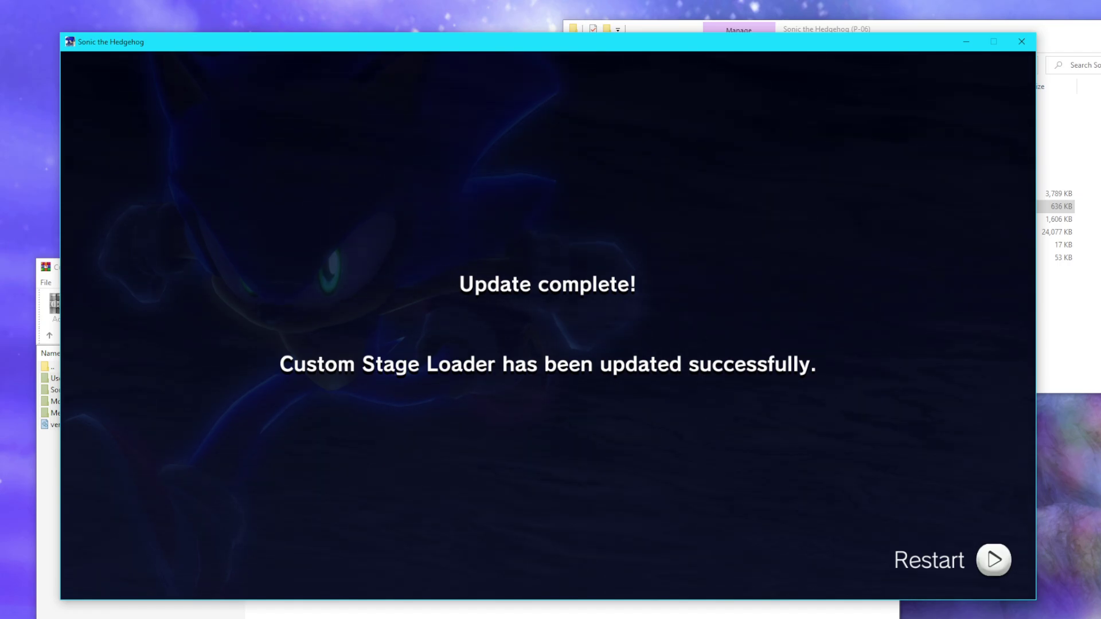
click(35, 234)
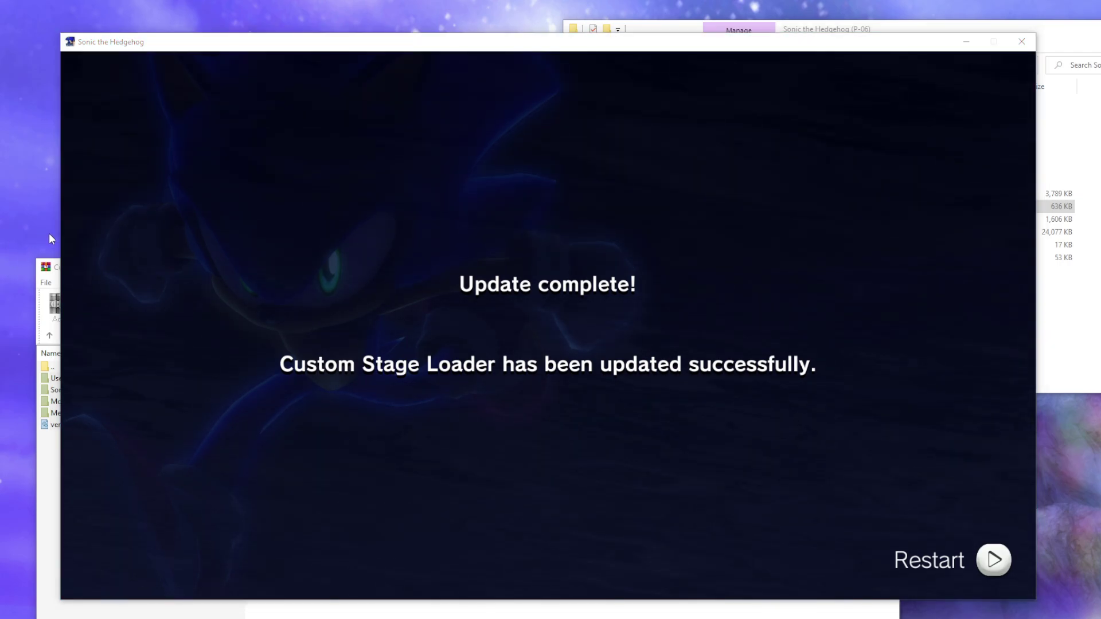
click(74, 235)
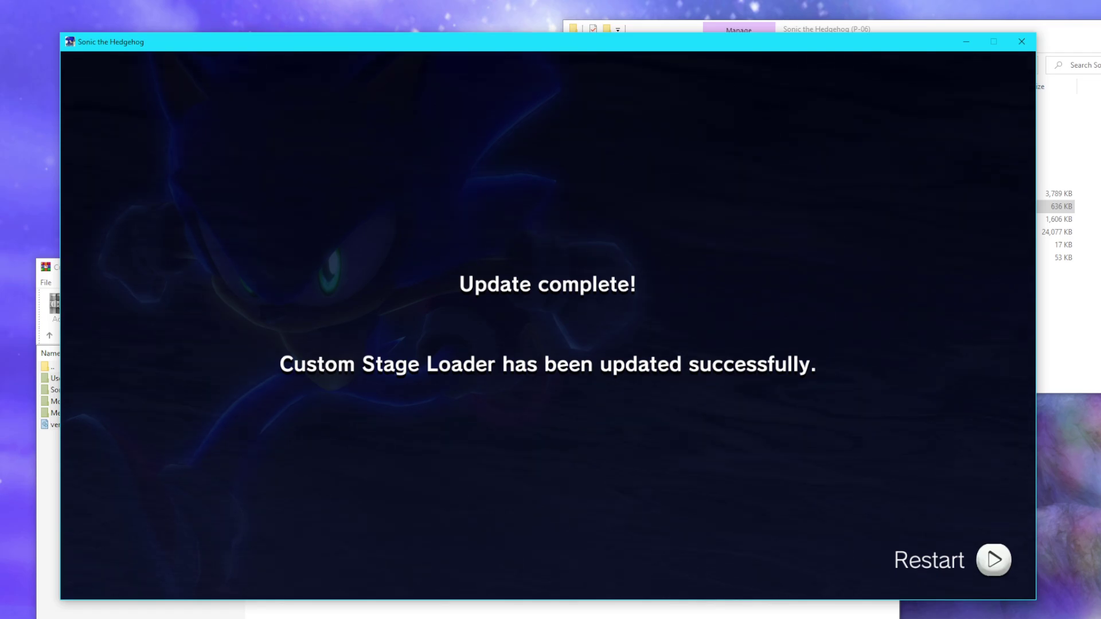
key(Return)
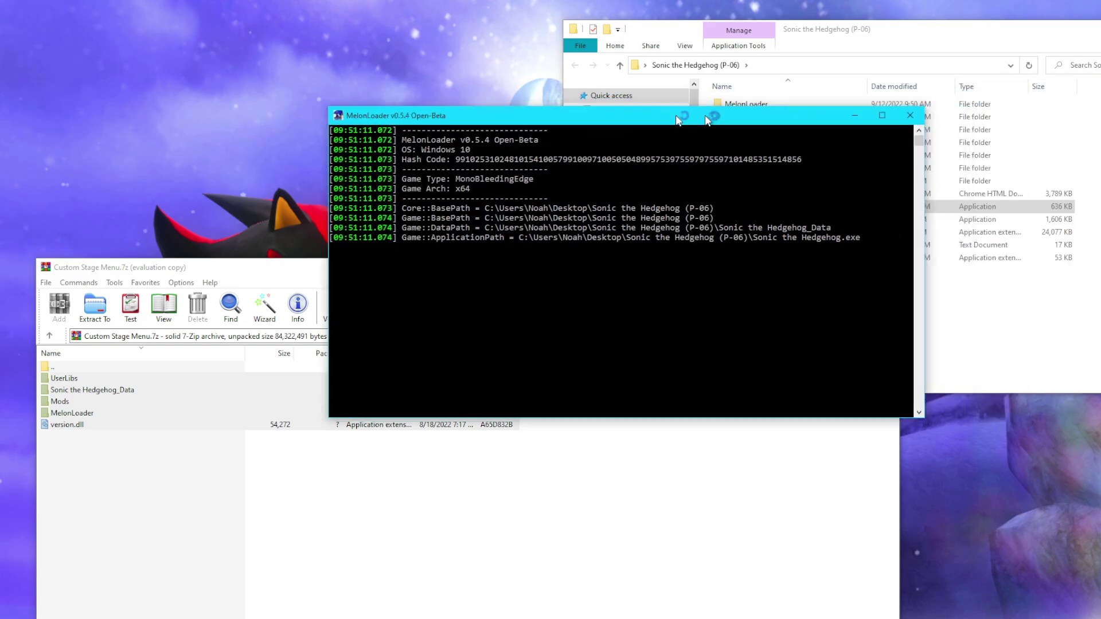
- Get past the relaunched game's title screen and highlight CUSTOM STAGES in the main menu
drag(711, 128, 381, 29)
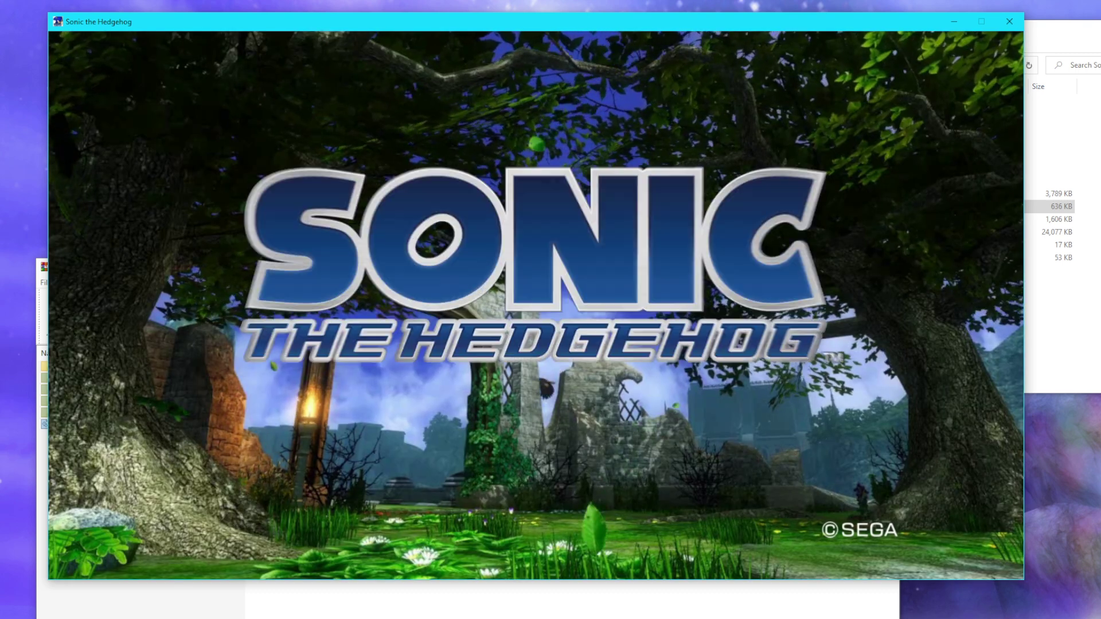
key(Return)
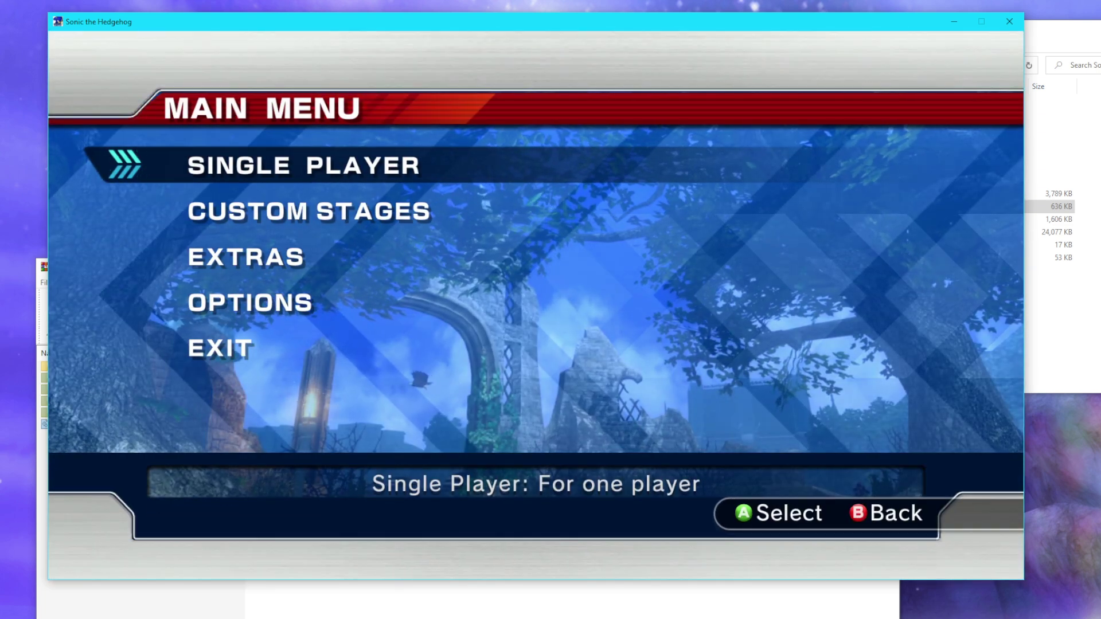
key(Down)
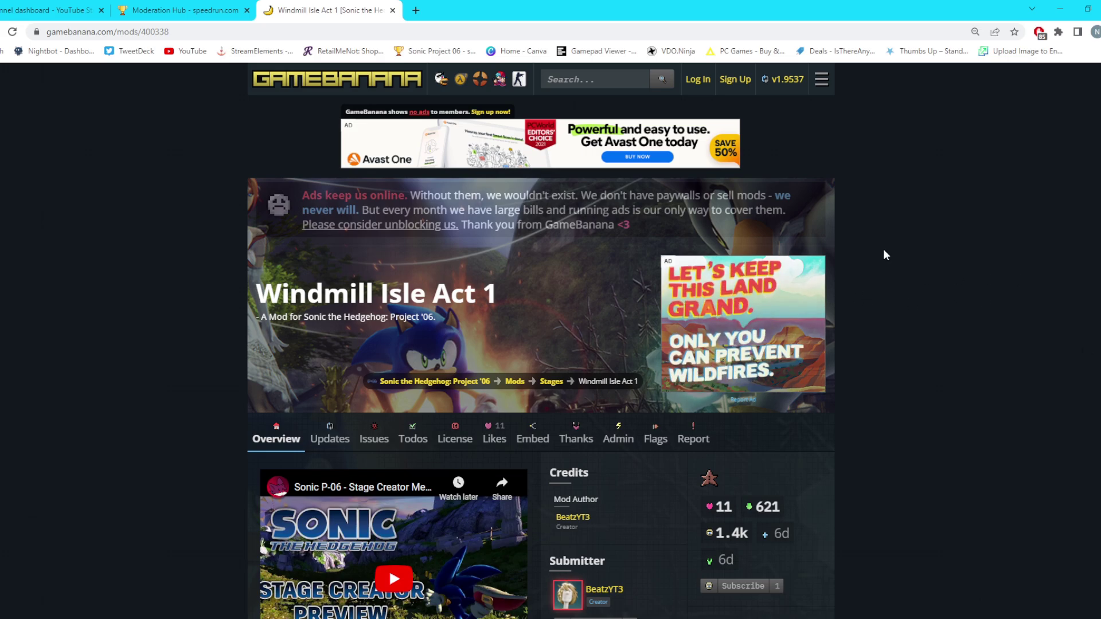
- Install Windmill Isle Act 1 with GameBanana's P-06 Custom Stage Loader 1-click installer, confirming each prompt
scroll(488, 353, down, 5)
scroll(489, 354, down, 5)
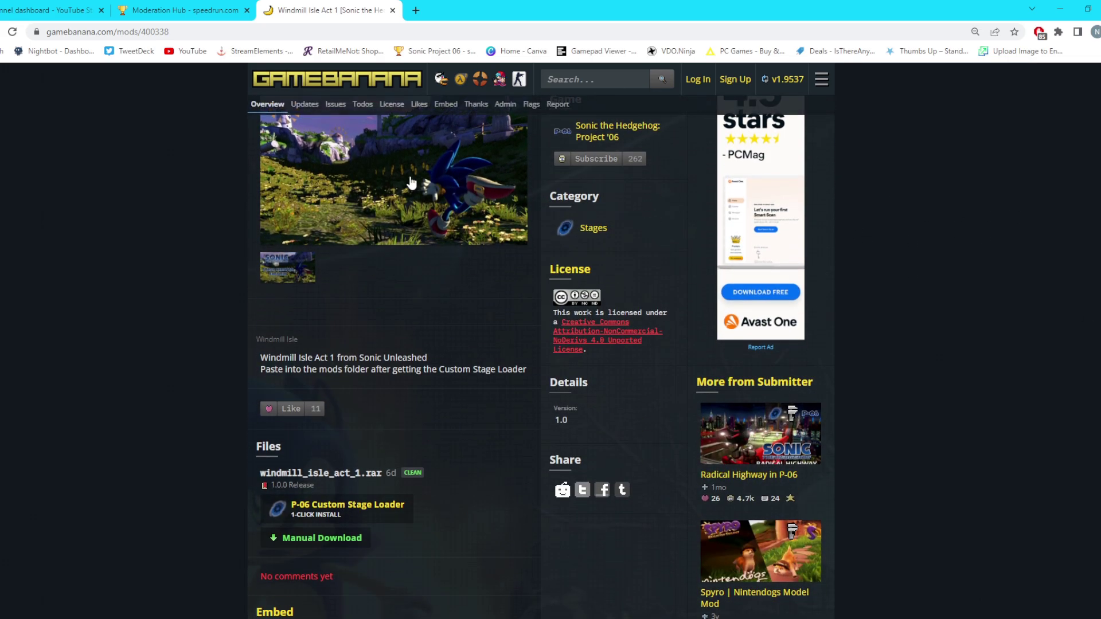
scroll(489, 354, down, 2)
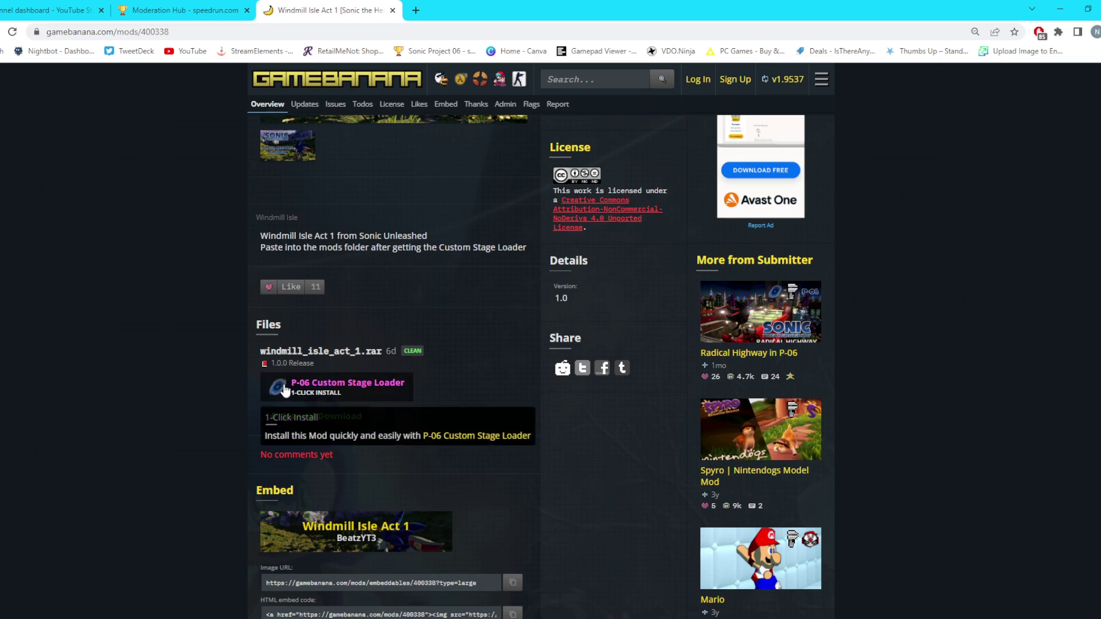
click(370, 392)
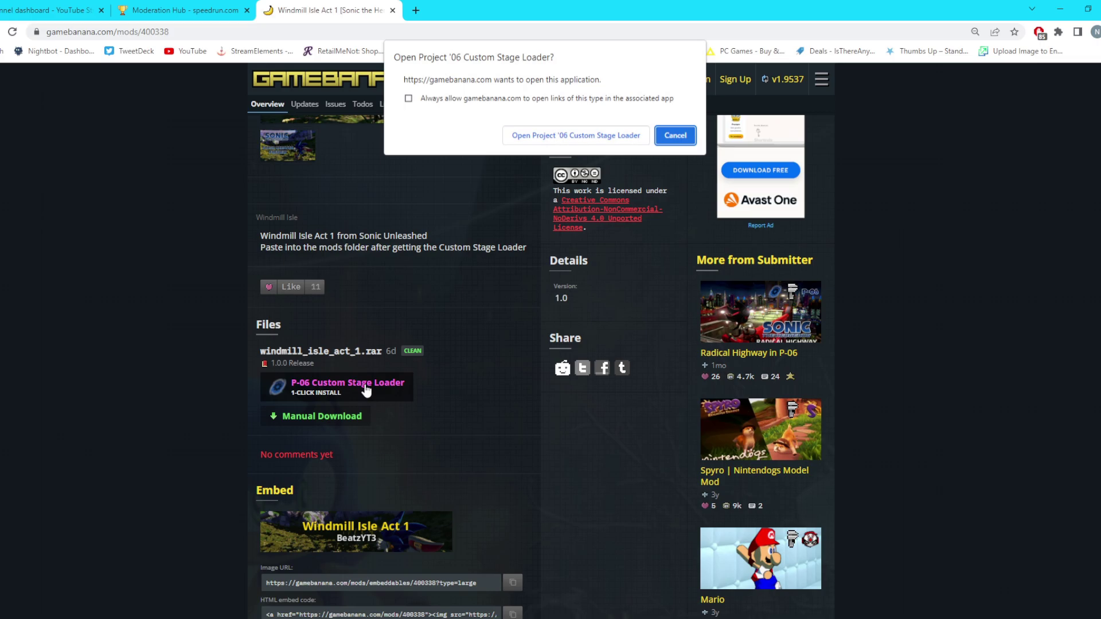
click(552, 141)
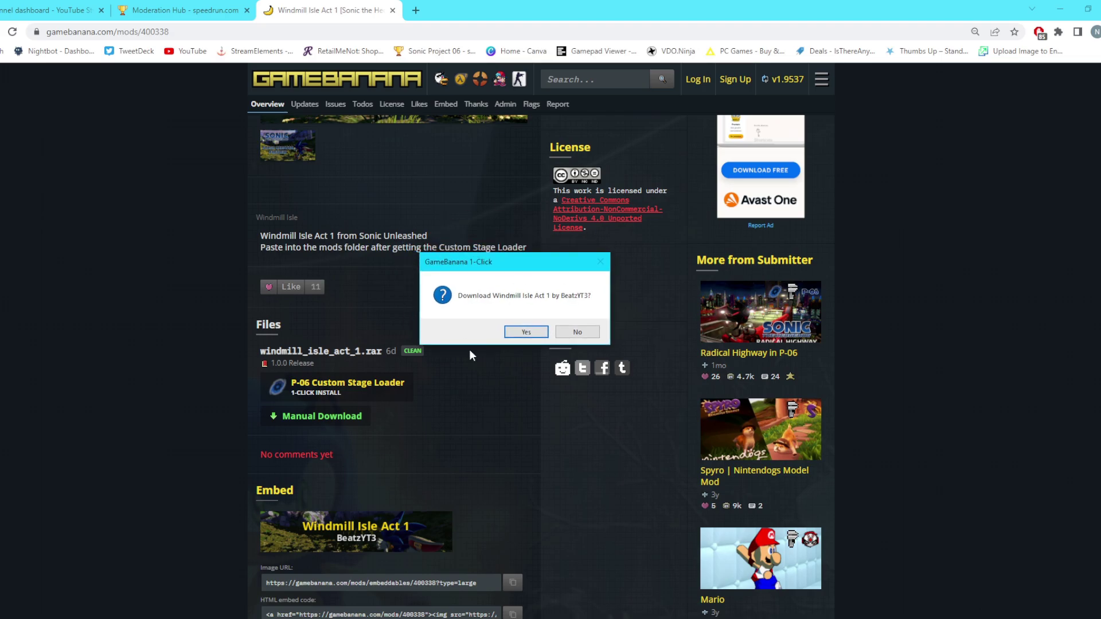
click(526, 331)
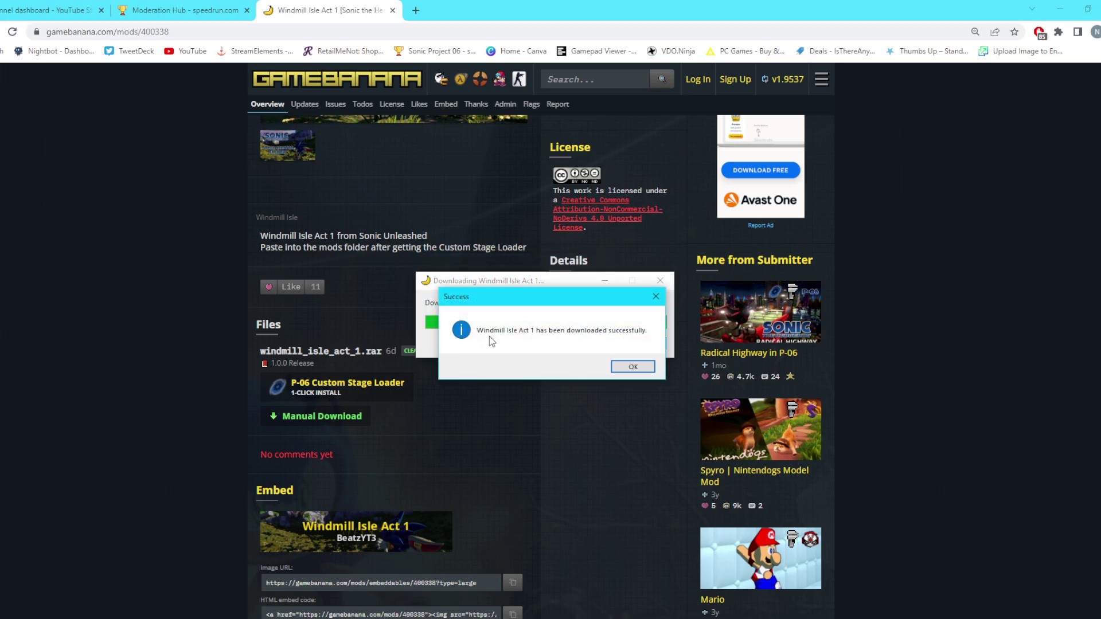
click(633, 366)
- Return to the game and refresh Custom Stages with Y to list Windmill Isle - Act 1
key(alt+Tab)
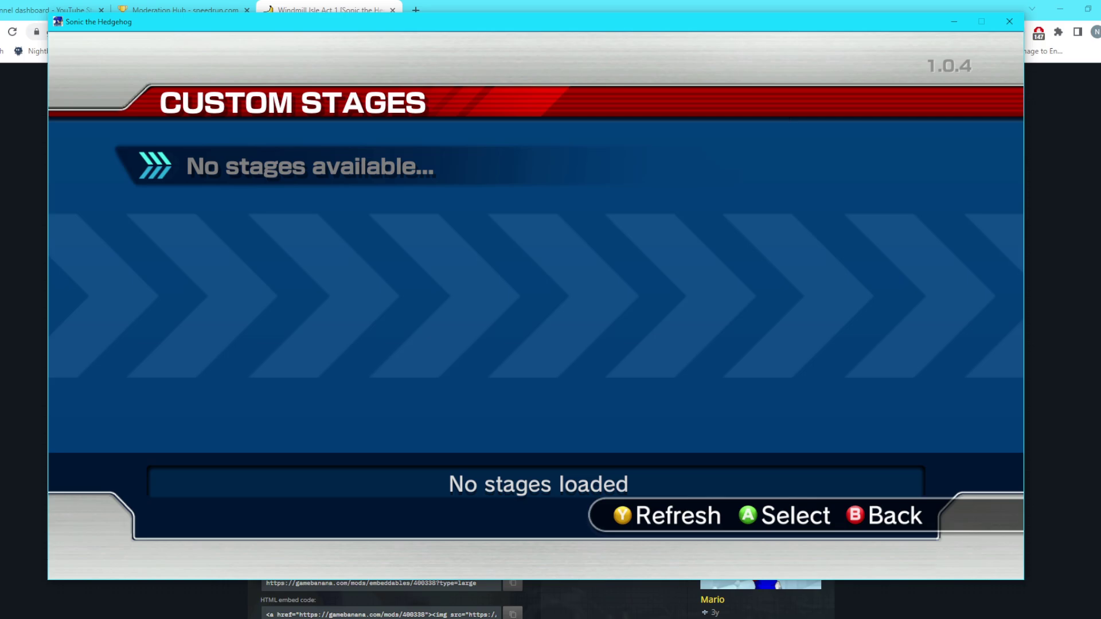
key(y)
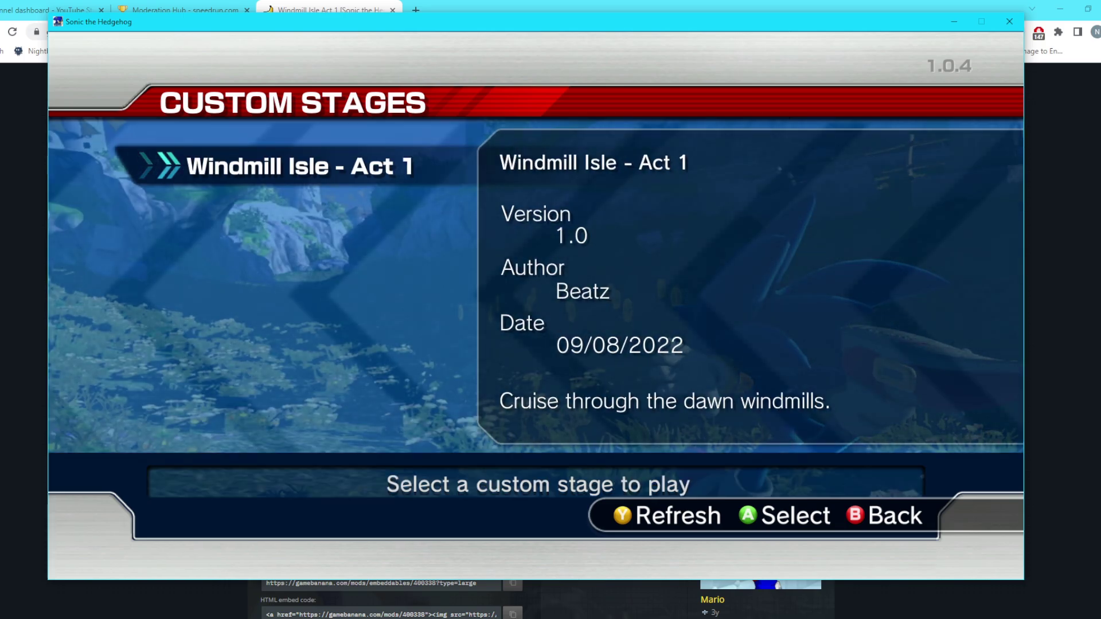